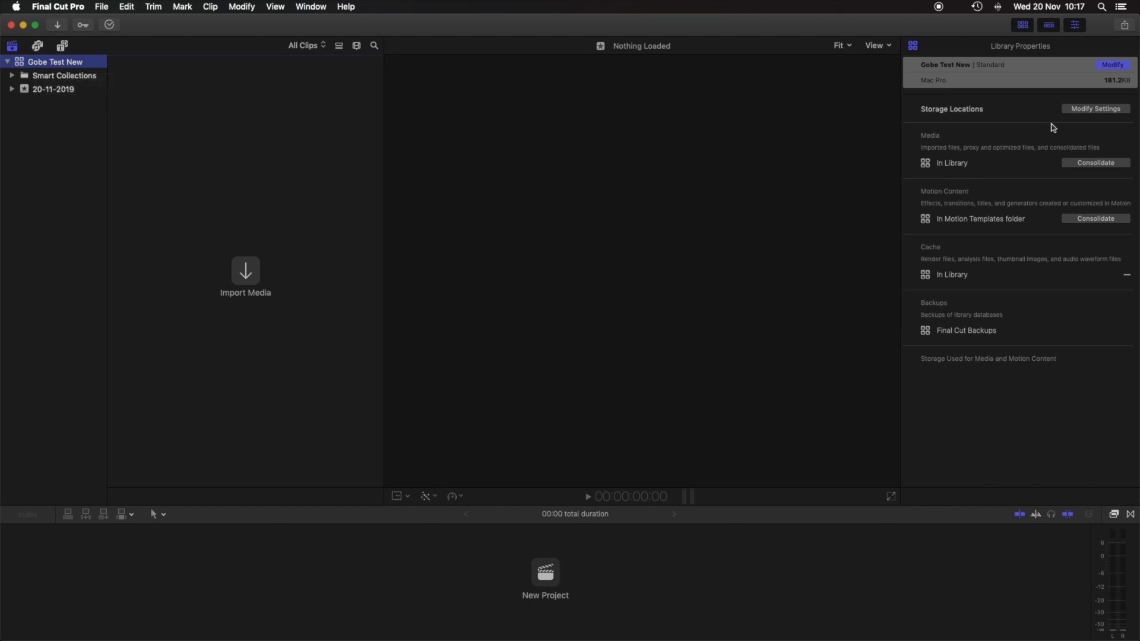
- Set the backups storage location of the Gobe Test New library to the Final Cut Backups folder in Movies
click(1086, 111)
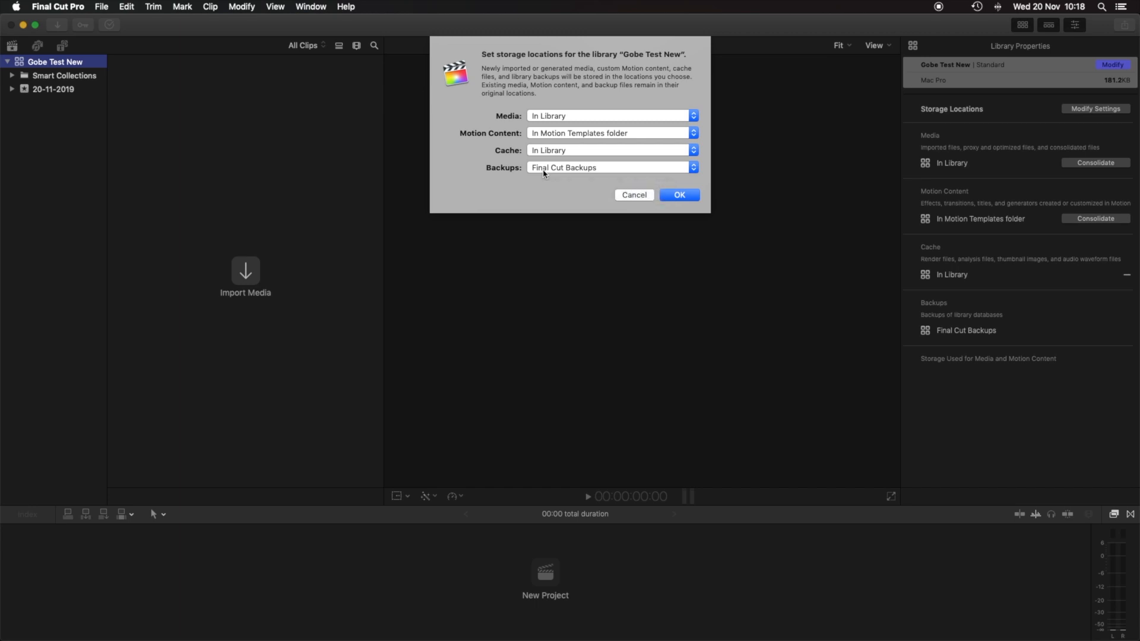
click(544, 169)
click(593, 188)
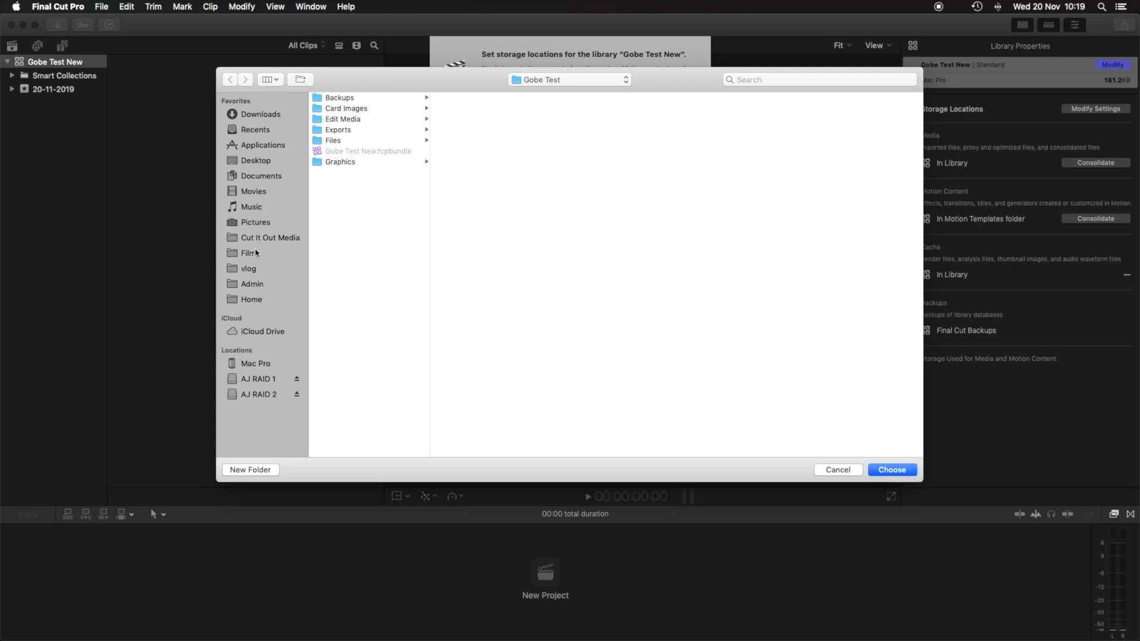
click(257, 192)
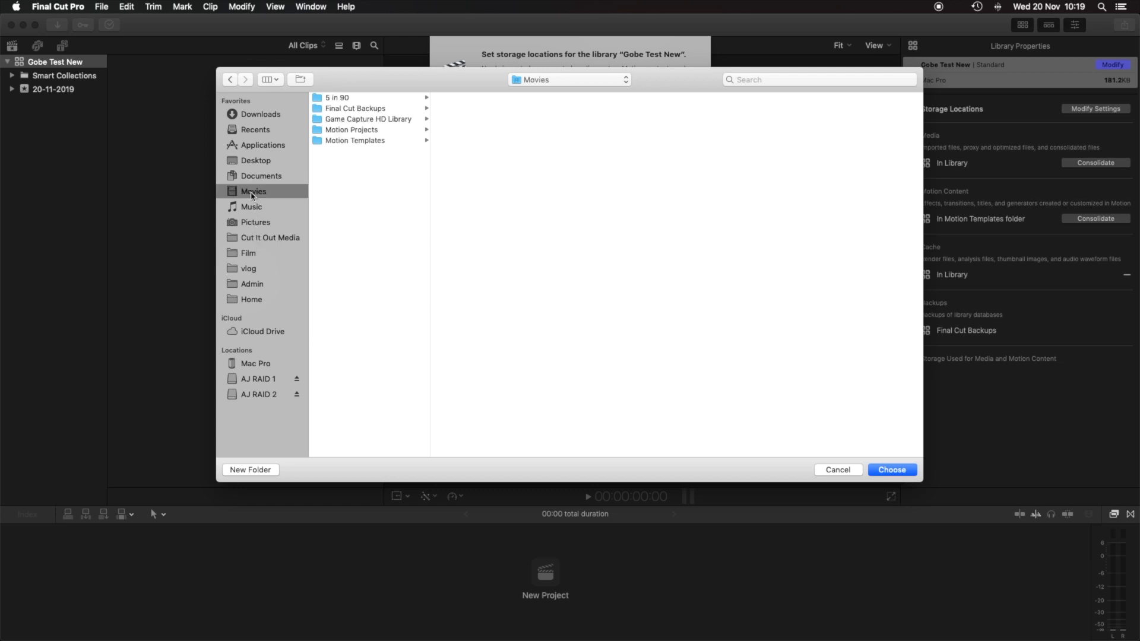
click(318, 110)
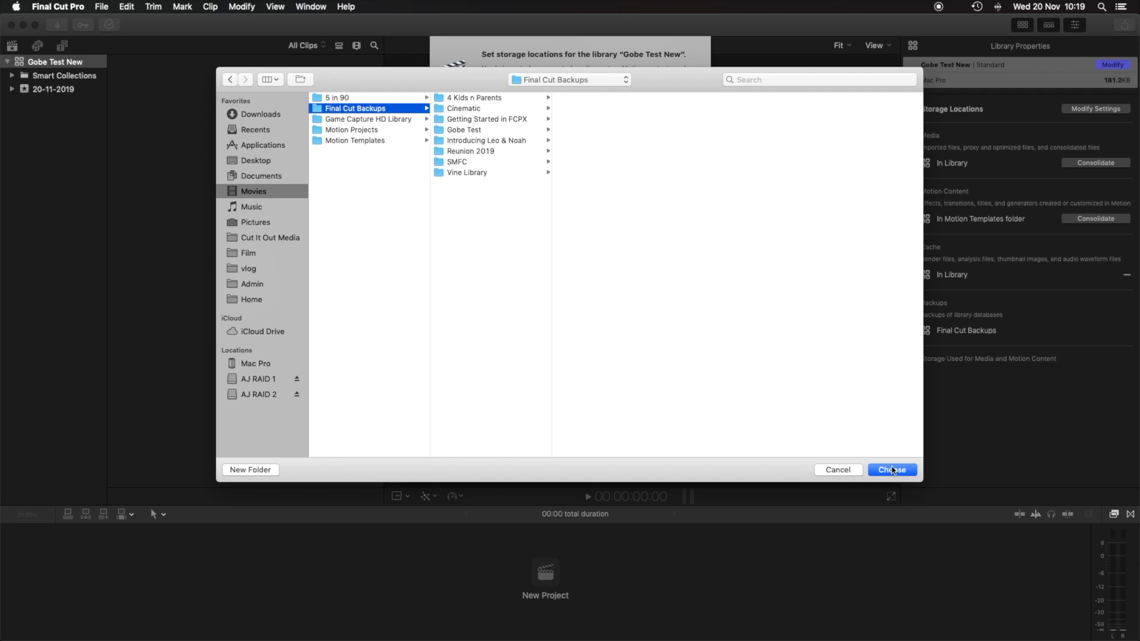
click(892, 470)
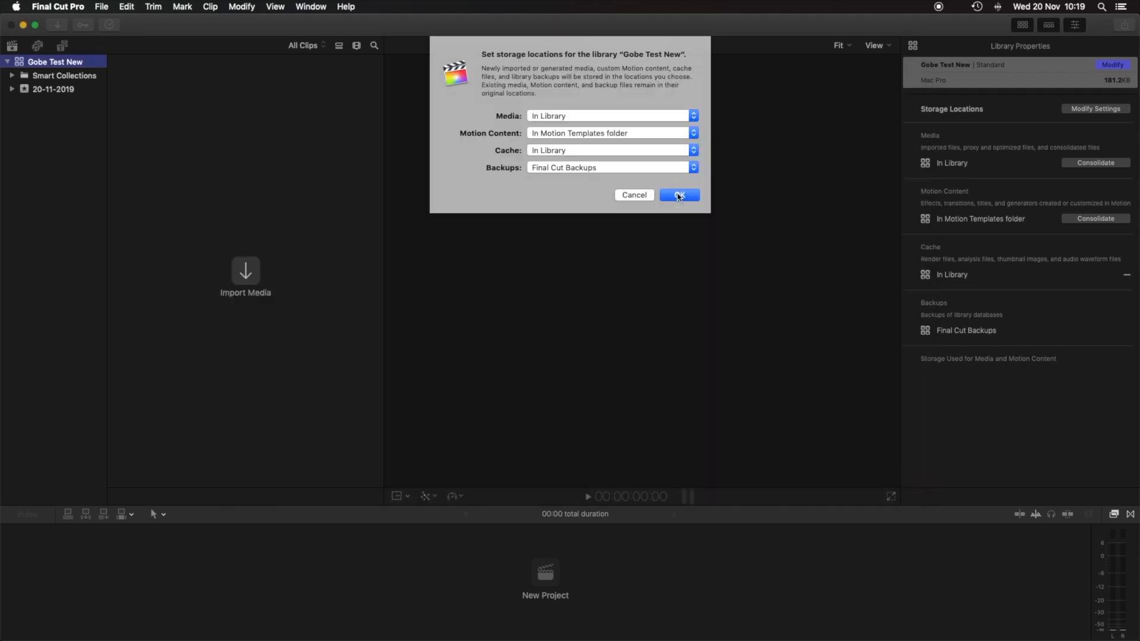
click(679, 197)
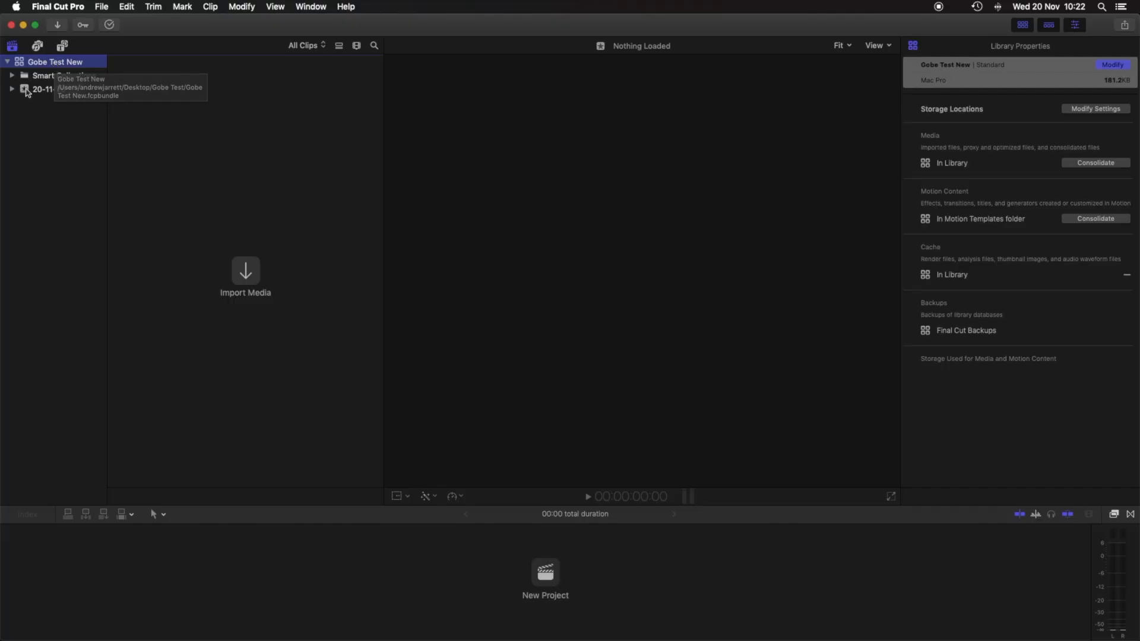
- Select the 20-11-2019 event and open the Media Import window for it
click(26, 90)
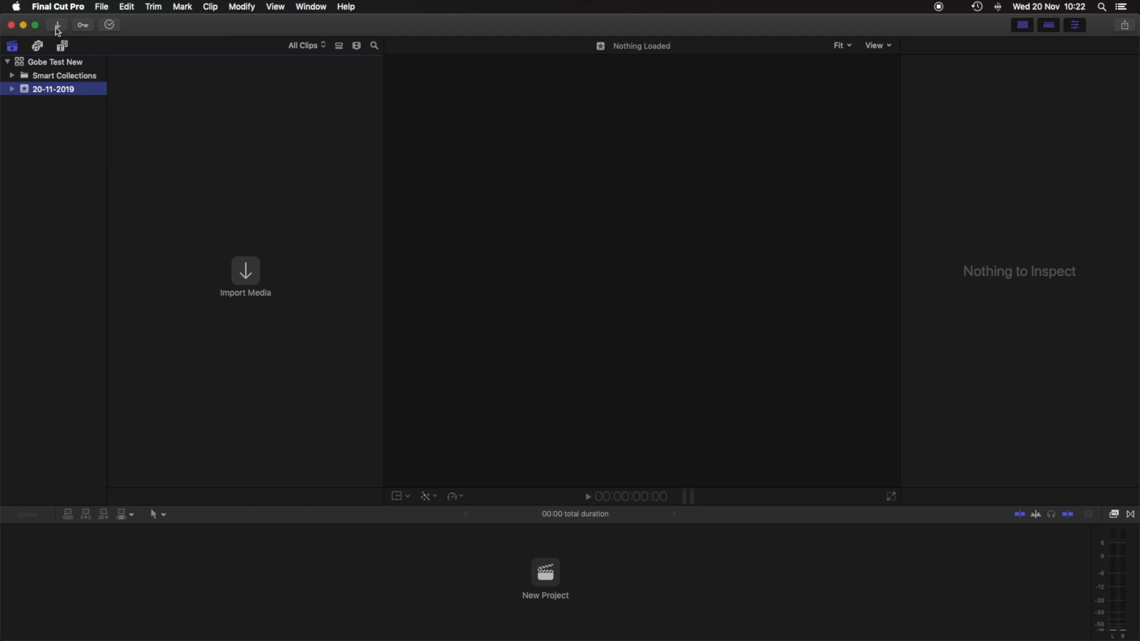
click(101, 6)
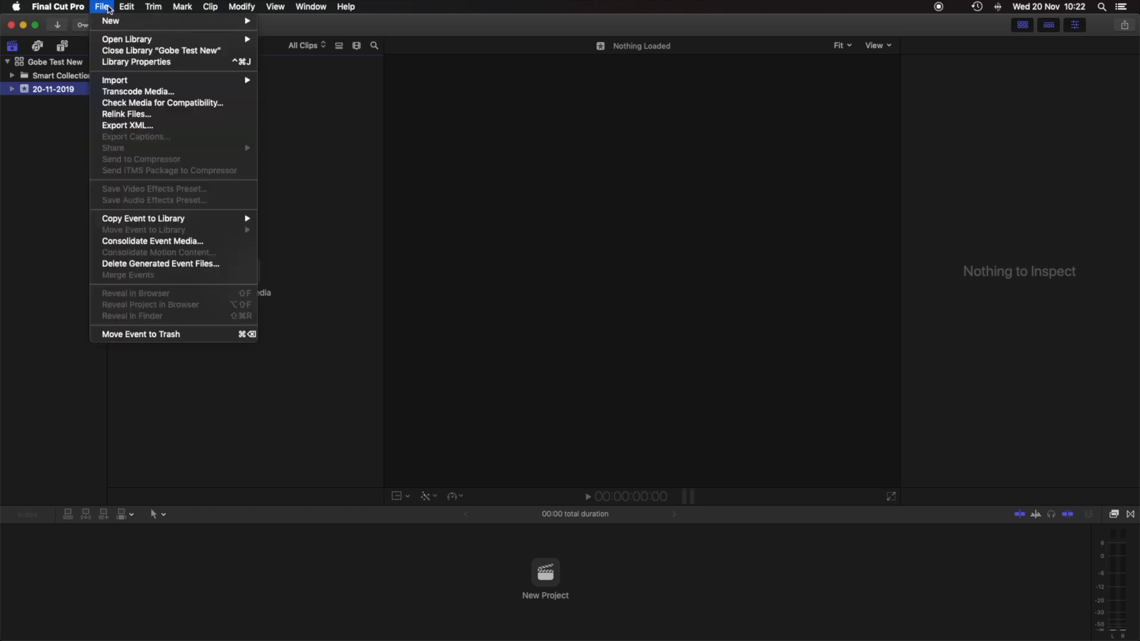
mouse_move(114, 84)
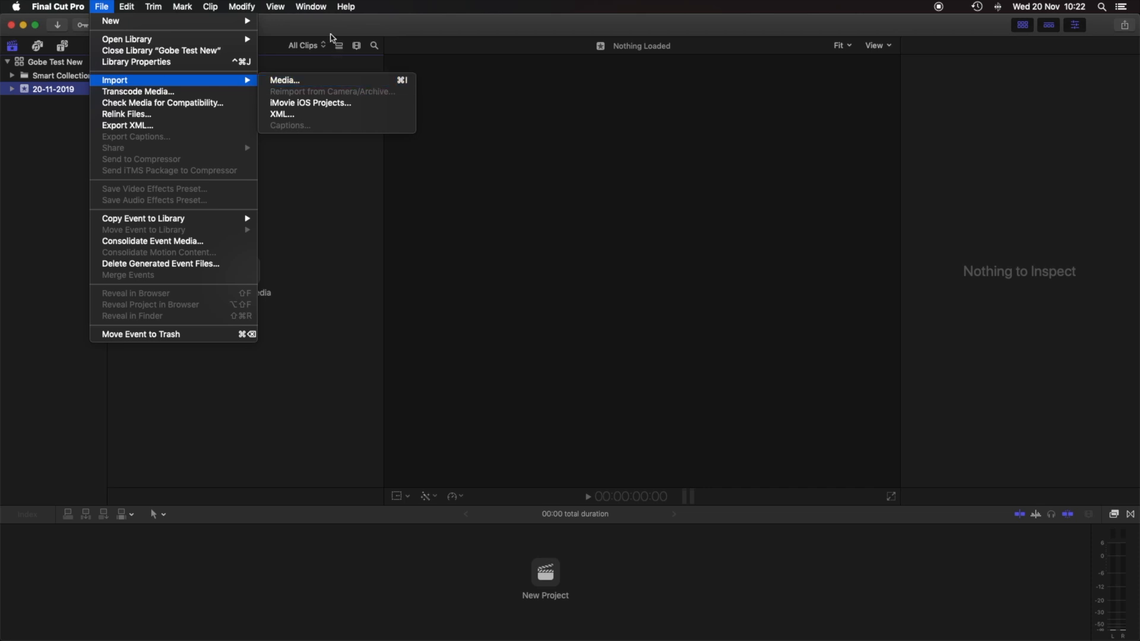
click(321, 45)
key(super+i)
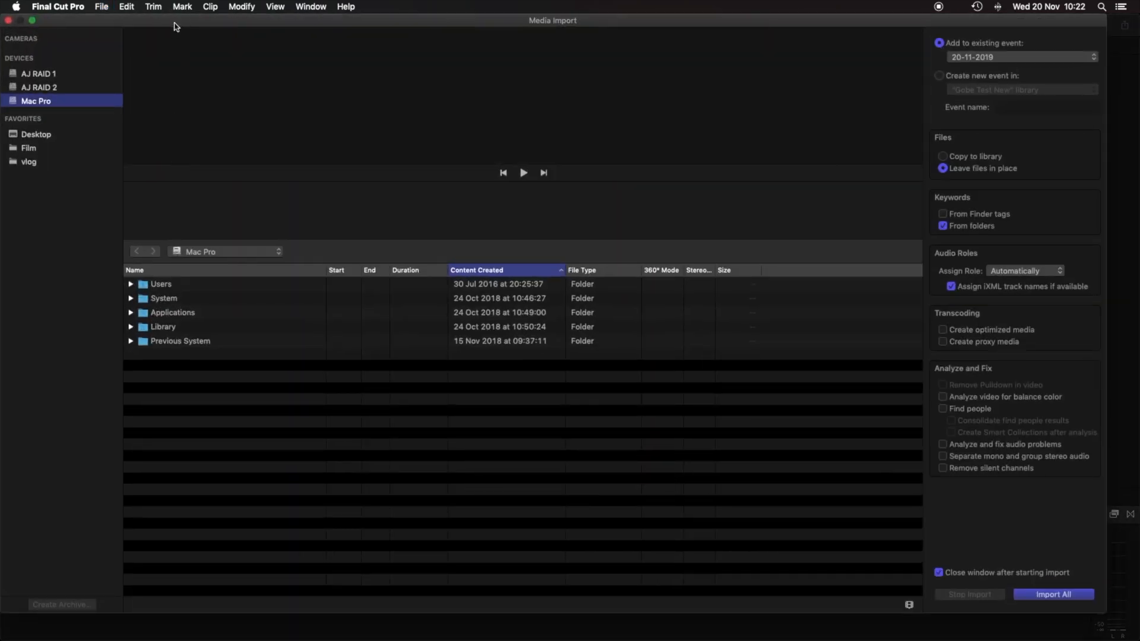
- Import the GH5, GH5s and Music folders from Edit Media in the Desktop's Gobe Test folder into the 20-11-2019 event
click(36, 134)
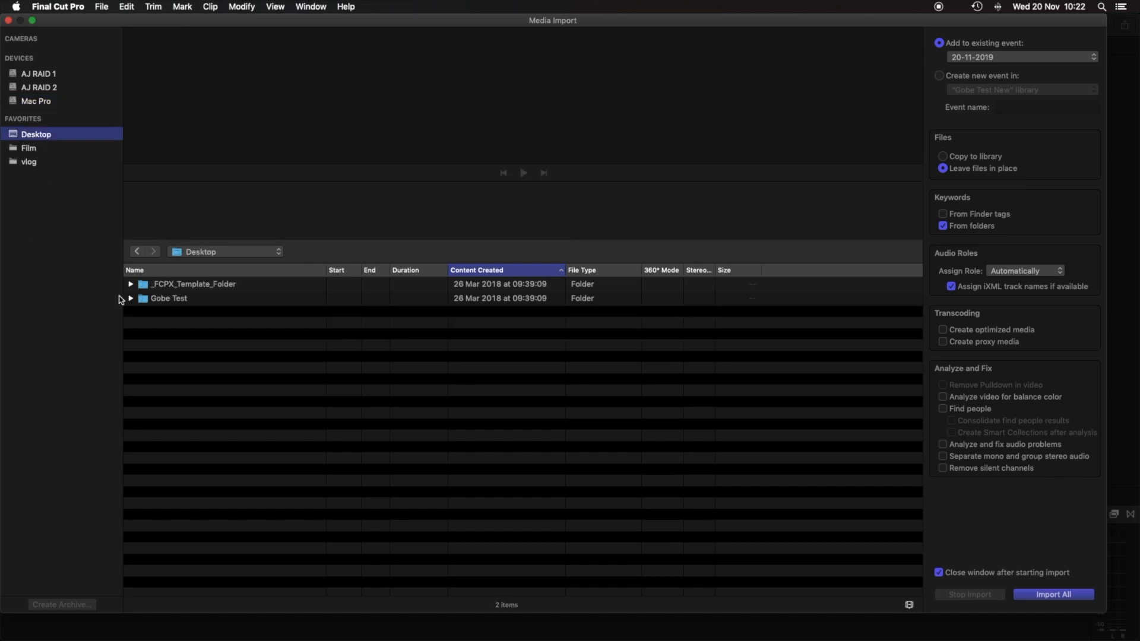
click(132, 298)
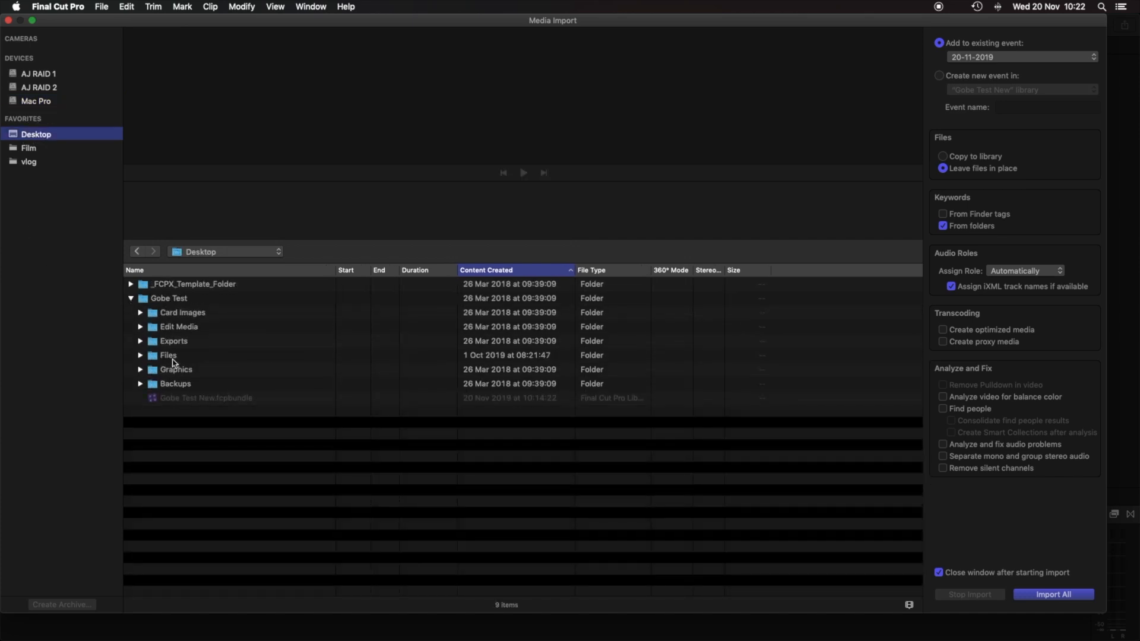
click(141, 327)
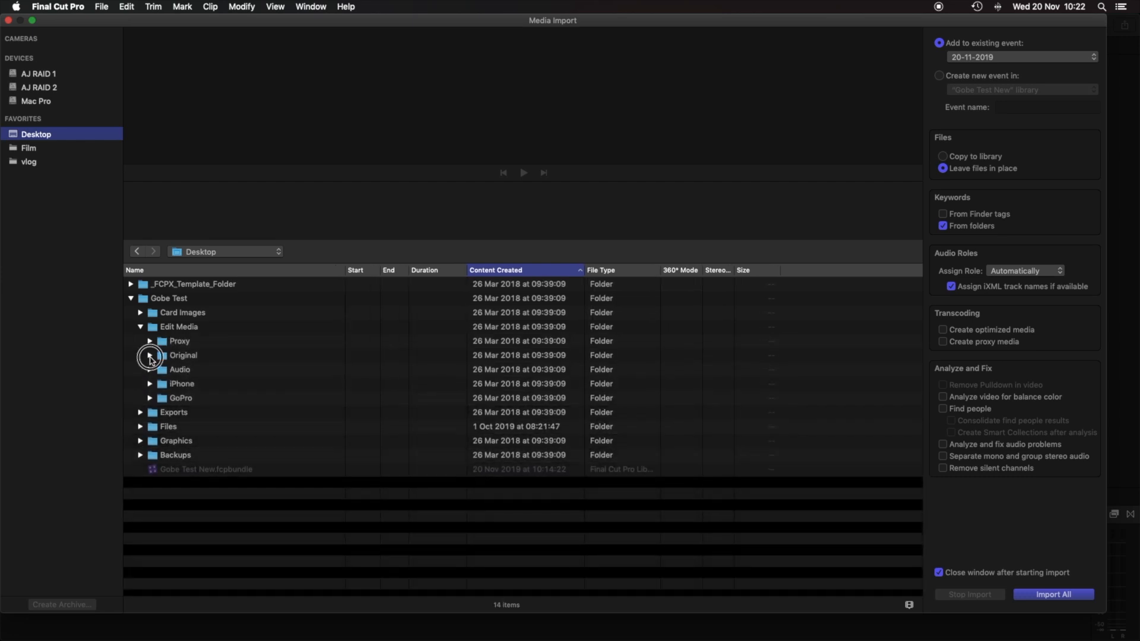
click(150, 355)
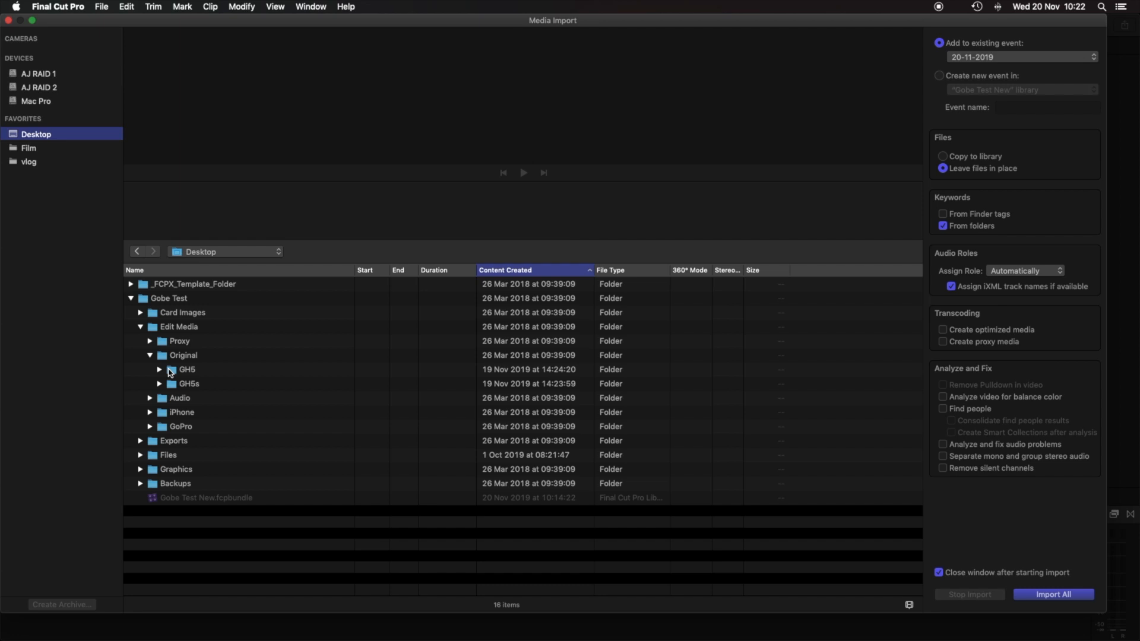
click(171, 373)
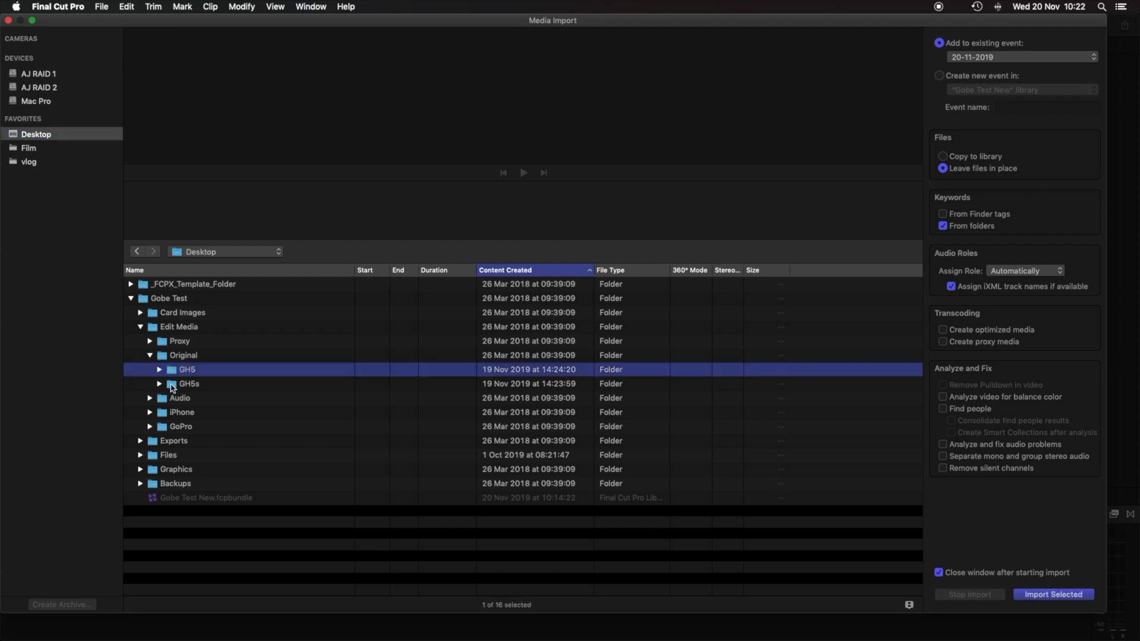
shift+click(172, 384)
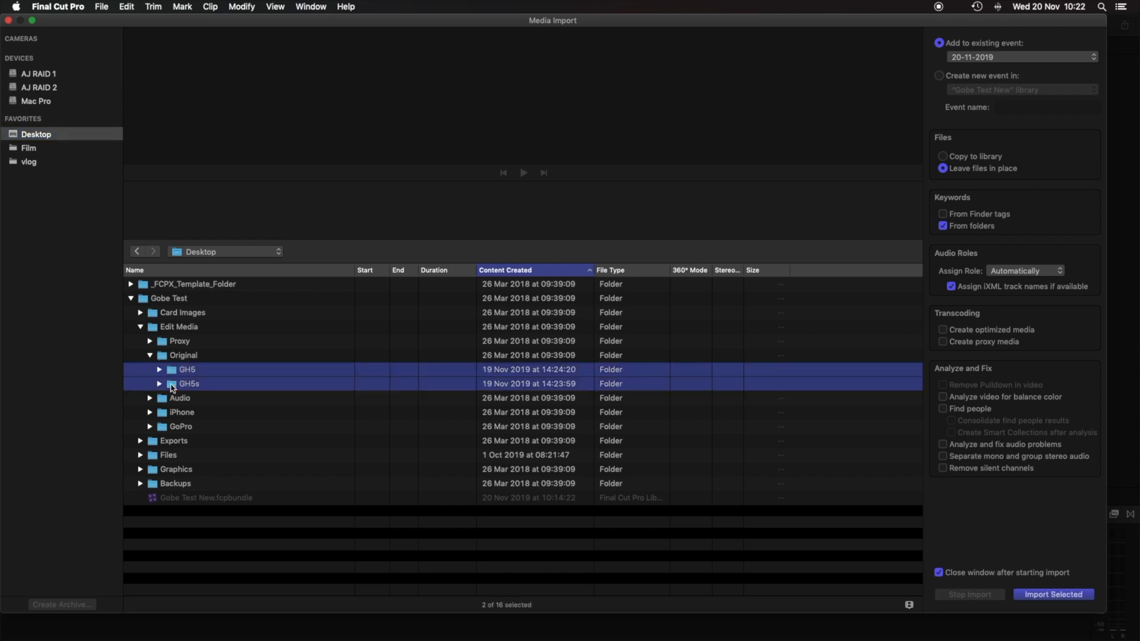
click(150, 398)
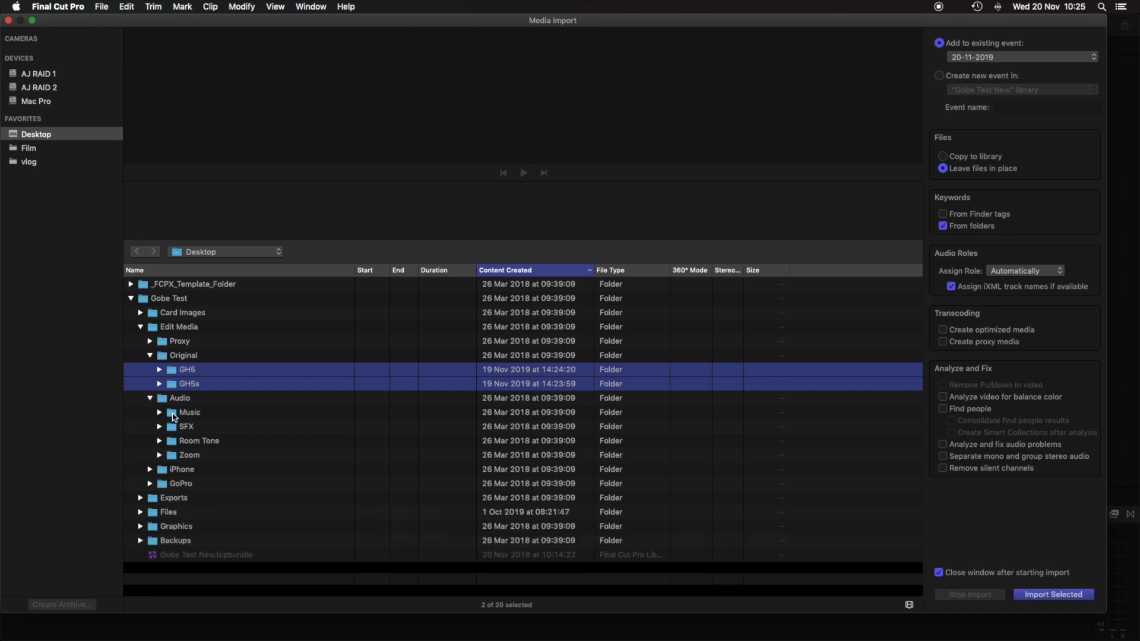
super+click(173, 414)
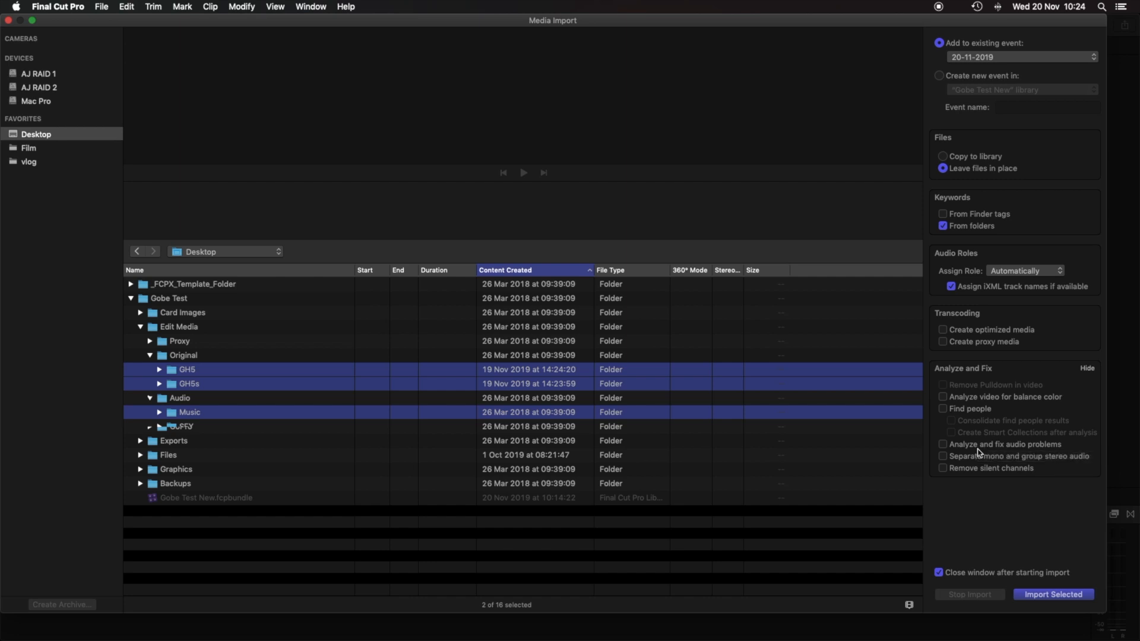
click(1055, 596)
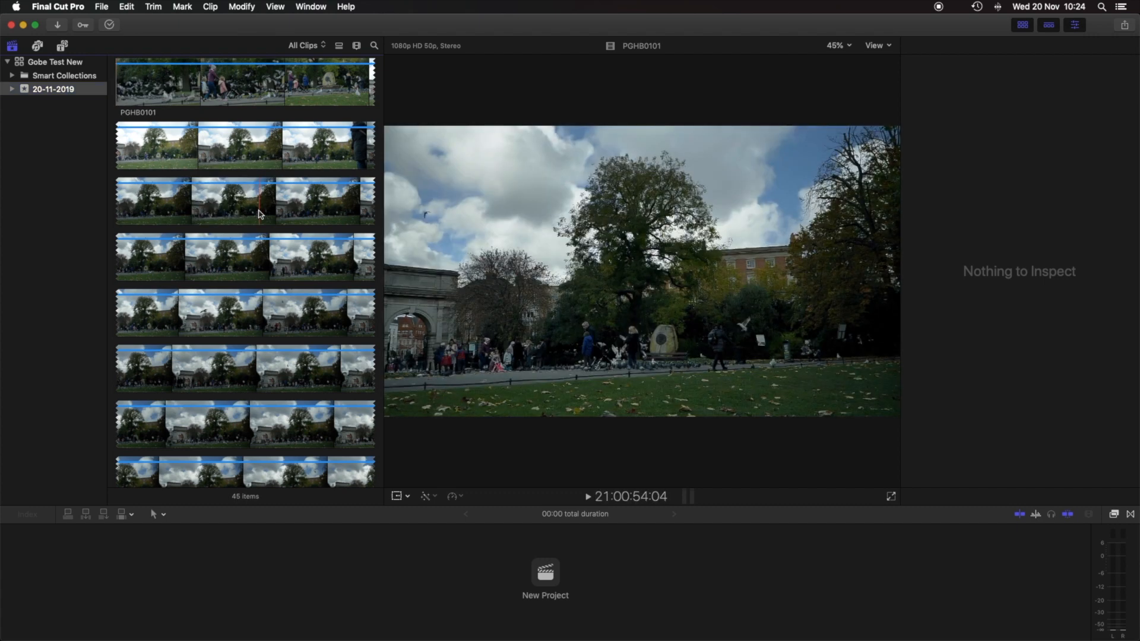
- Reduce the browser filmstrips to single thumbnails per clip and look through the imported clips
key(super+minus)
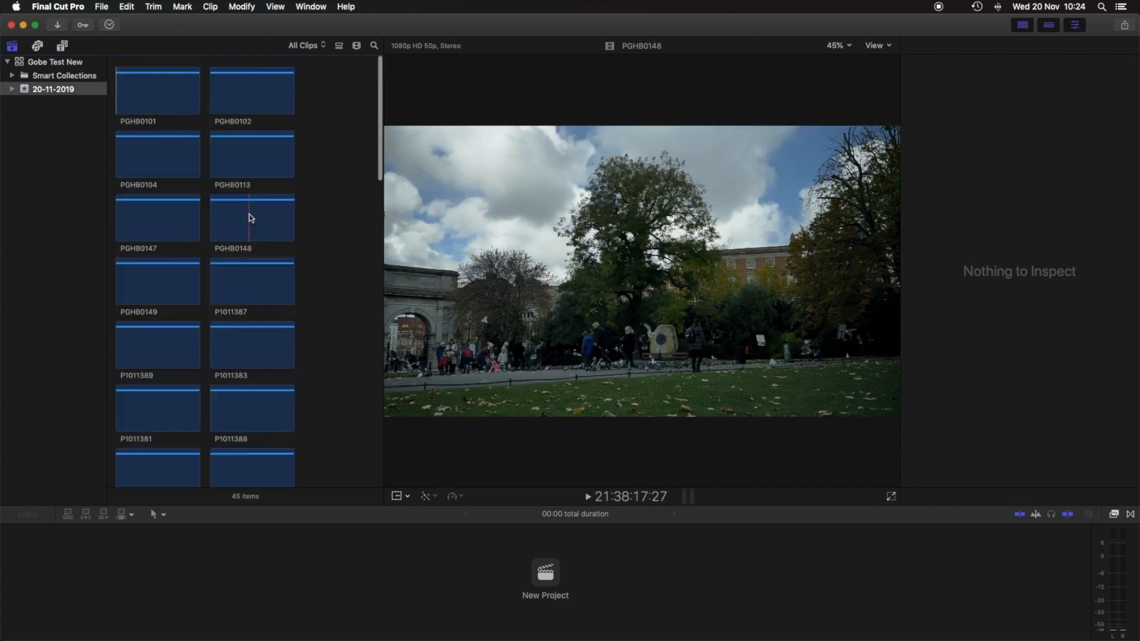
scroll(240, 202, down, 15)
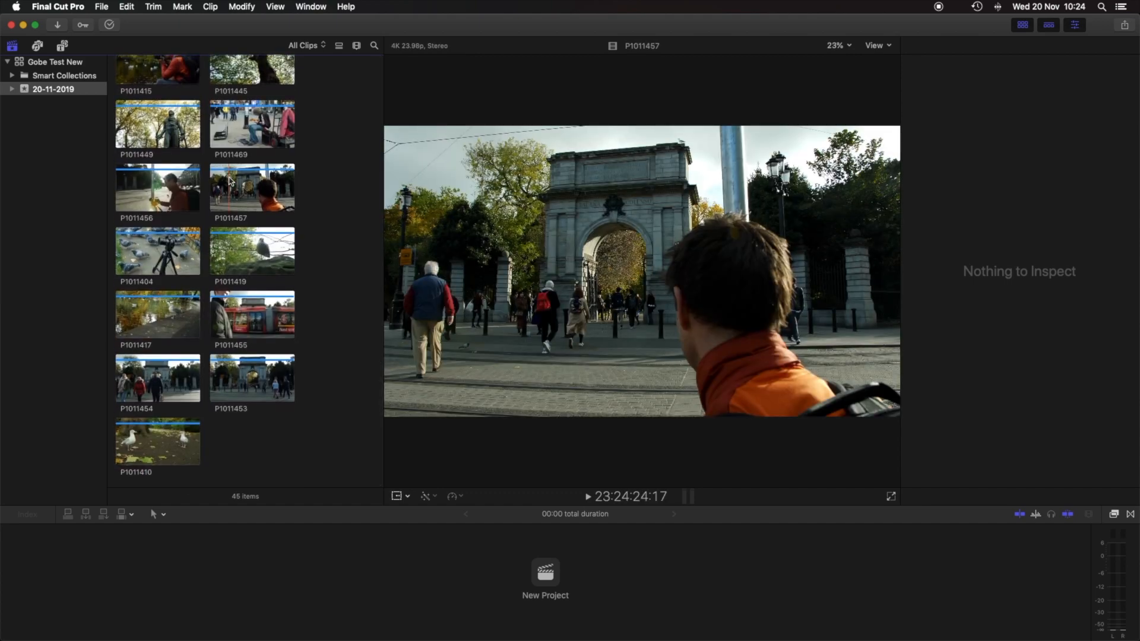
scroll(229, 178, up, 15)
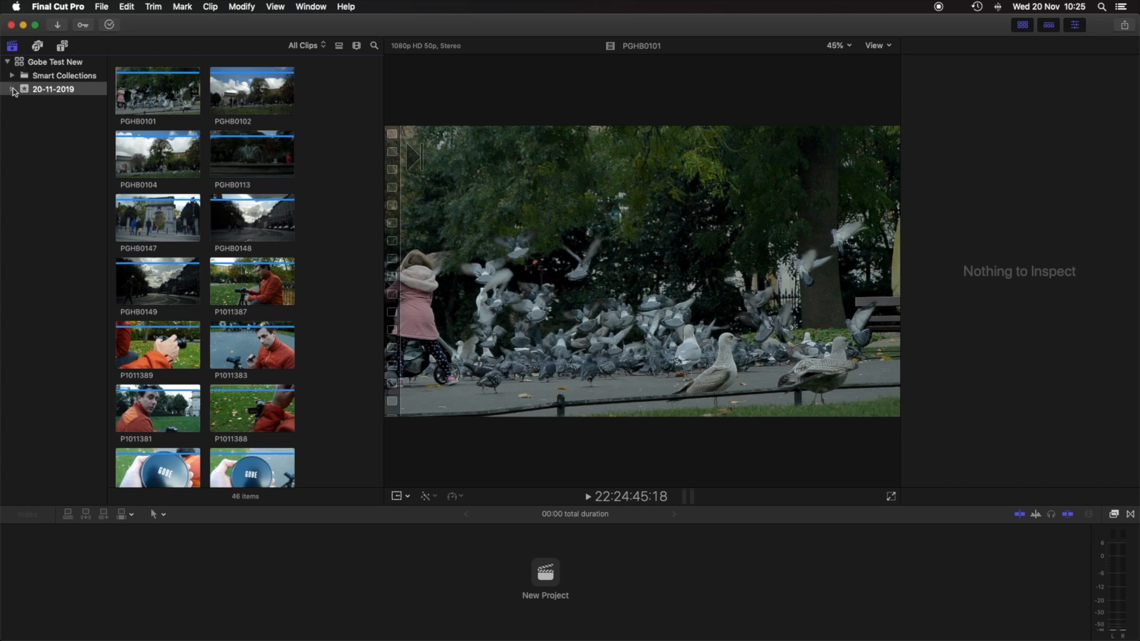
- Expand the 20-11-2019 event, view its GH5 and GH5s keyword collections, and check the keywords assigned to the music track
click(13, 89)
click(45, 105)
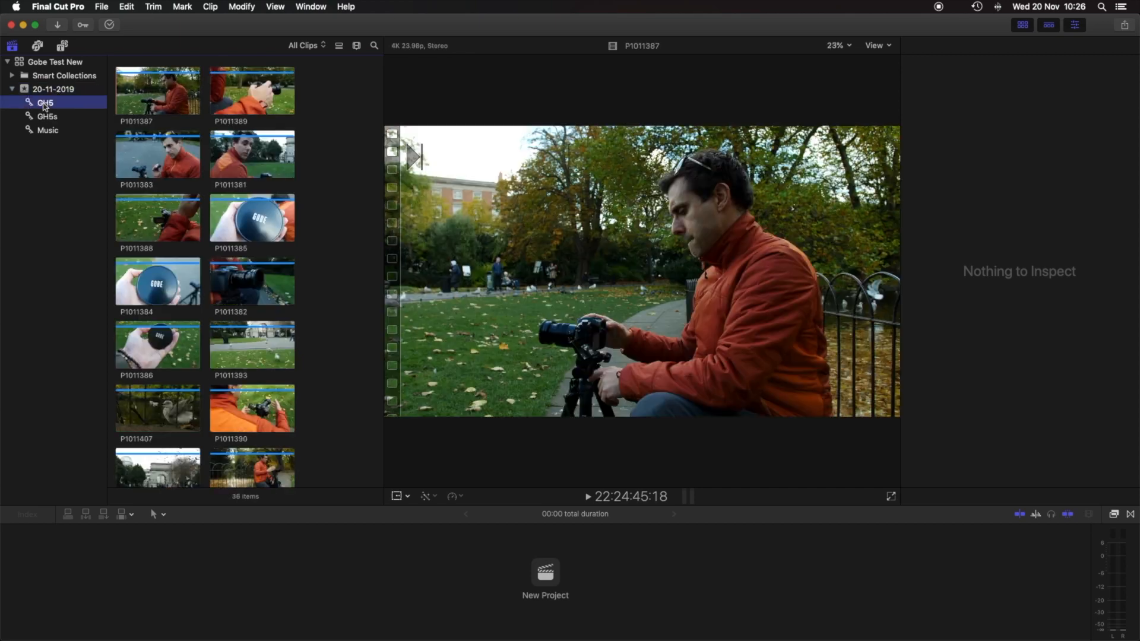
click(47, 116)
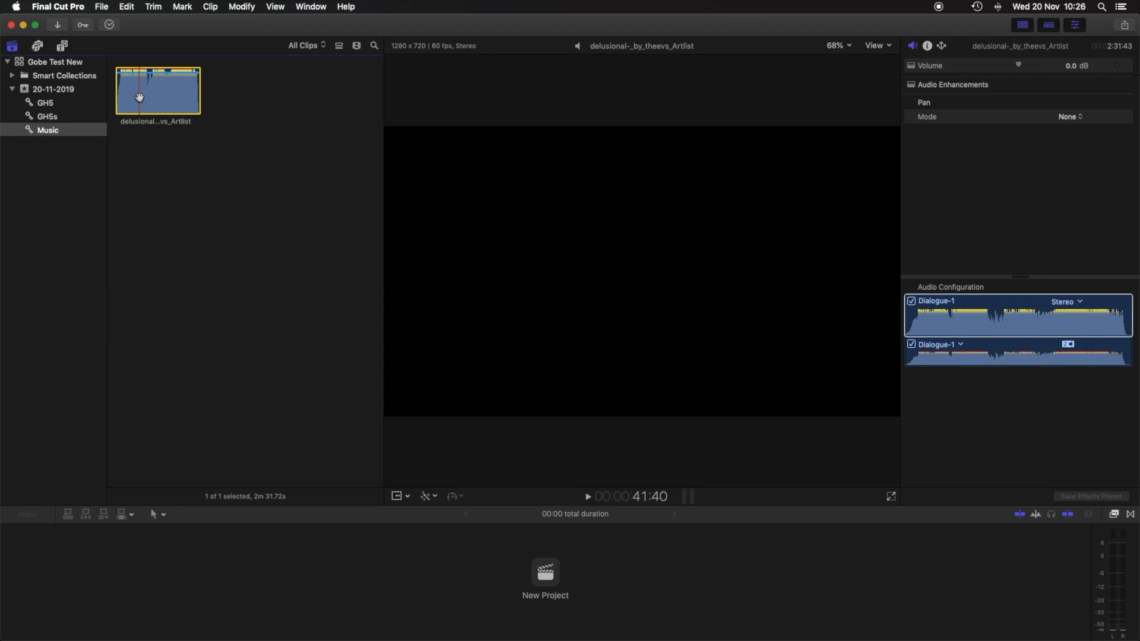
key(super+k)
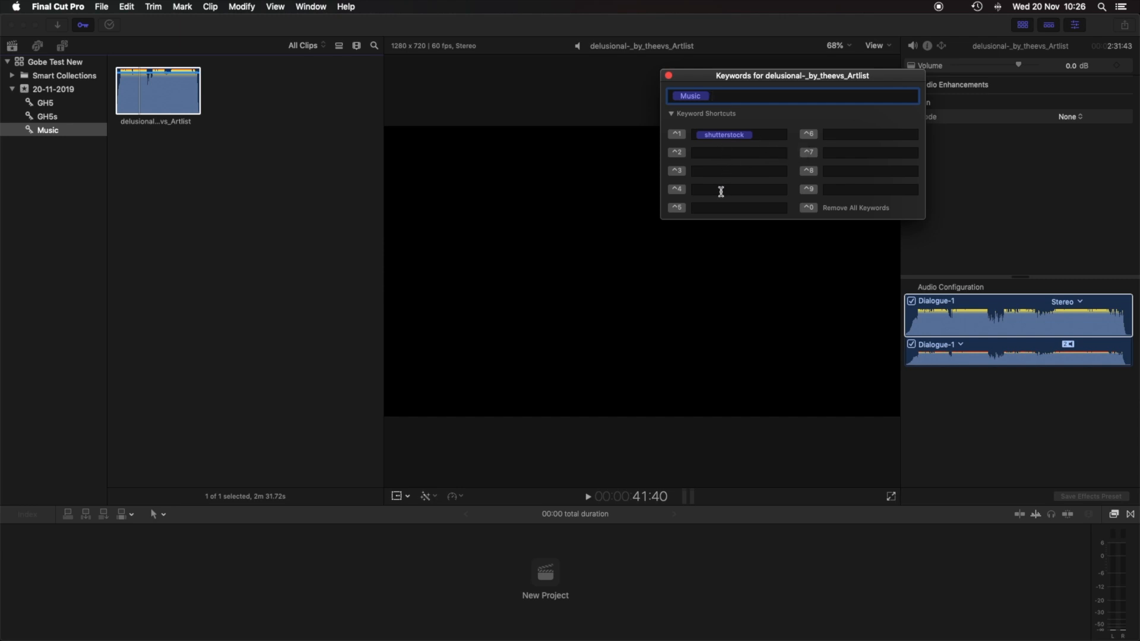
click(669, 76)
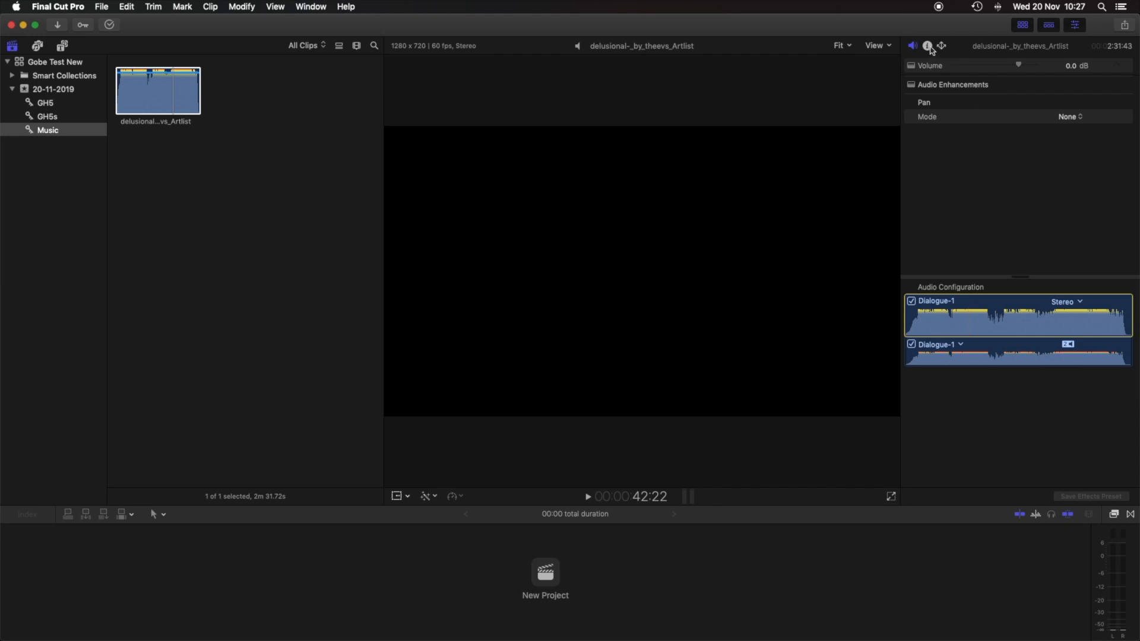
- Assign the Music audio role to the delusional-_by_theevs_Artlist track
click(927, 46)
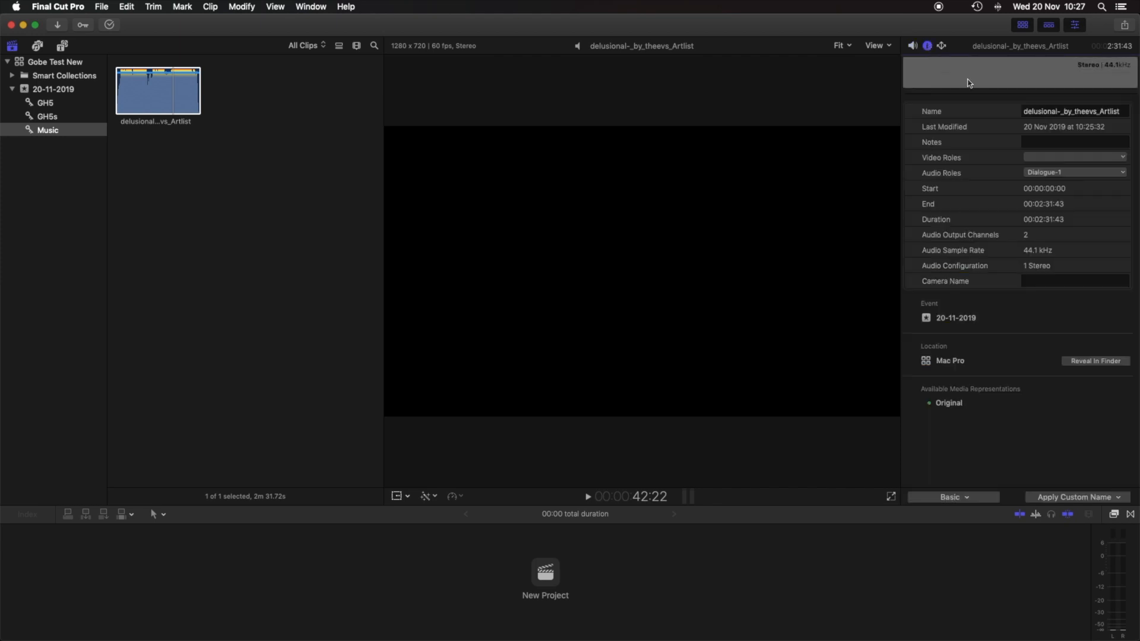
click(1115, 173)
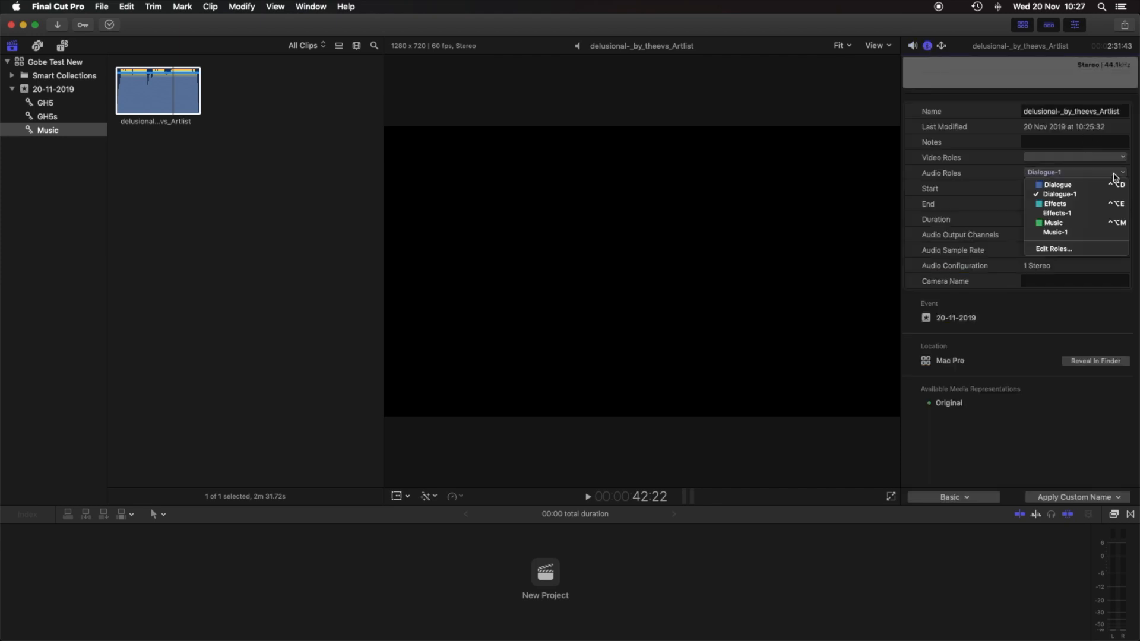
click(1054, 224)
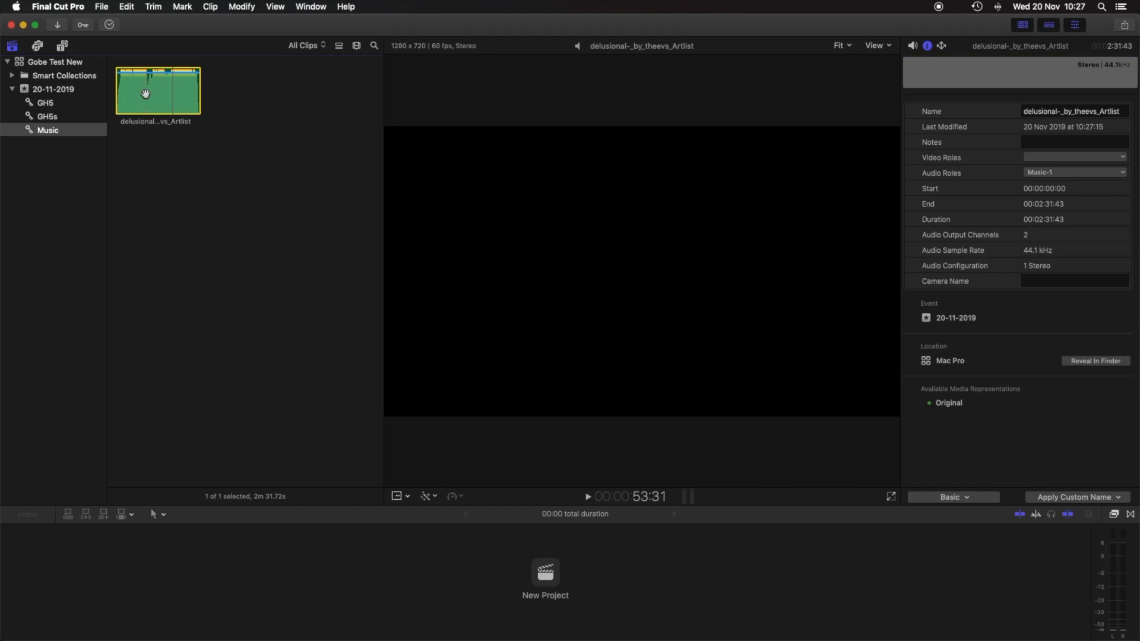